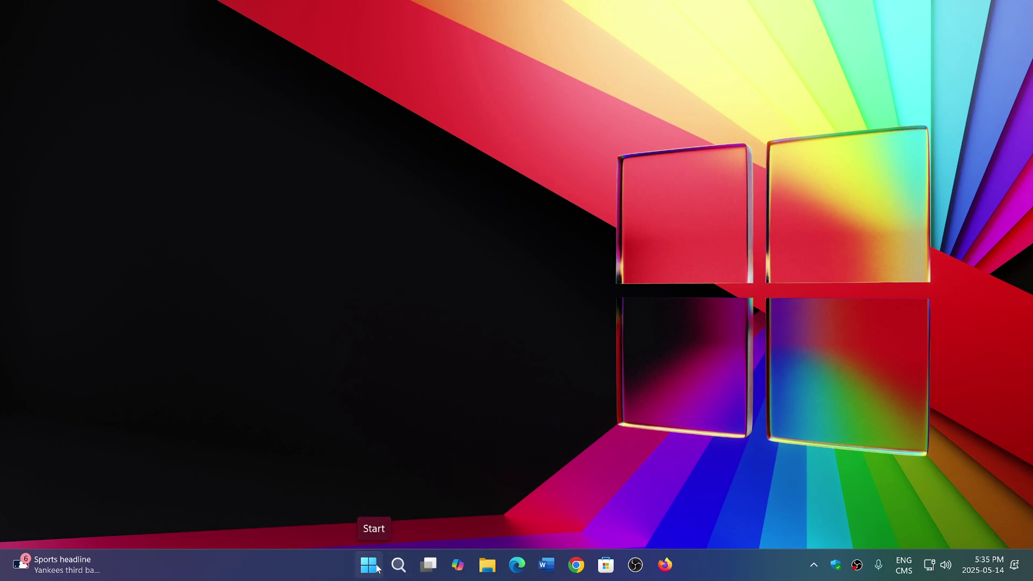
- Launch Microsoft Word from the taskbar and let its Home screen load
left_click(549, 570)
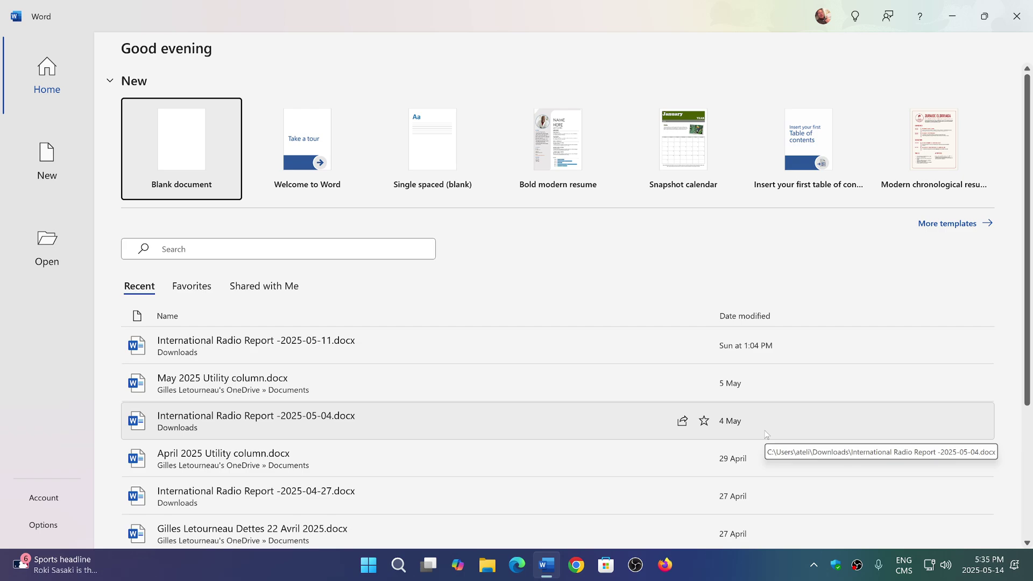
scroll(765, 435, "down", 5)
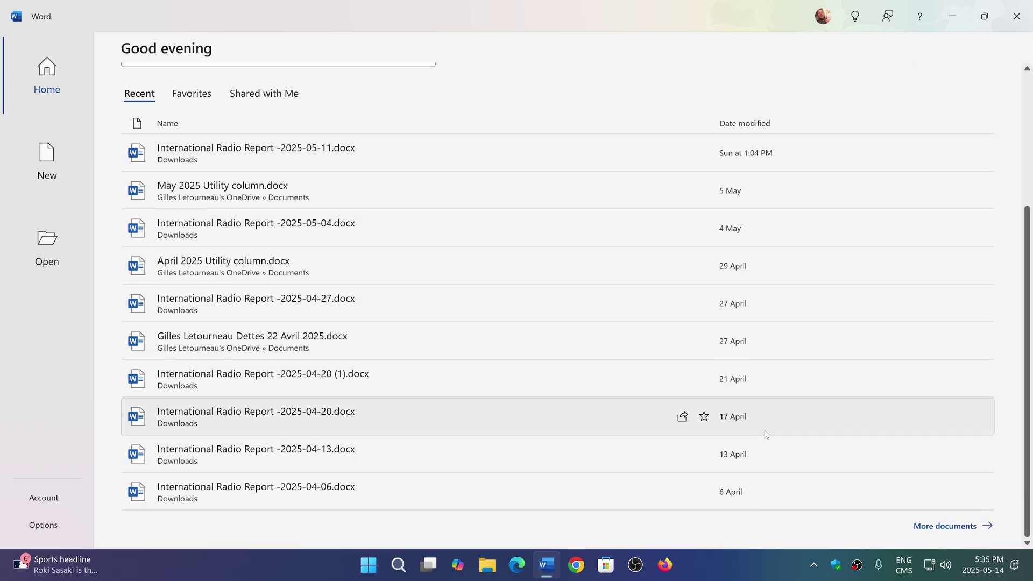
scroll(765, 436, "up", 5)
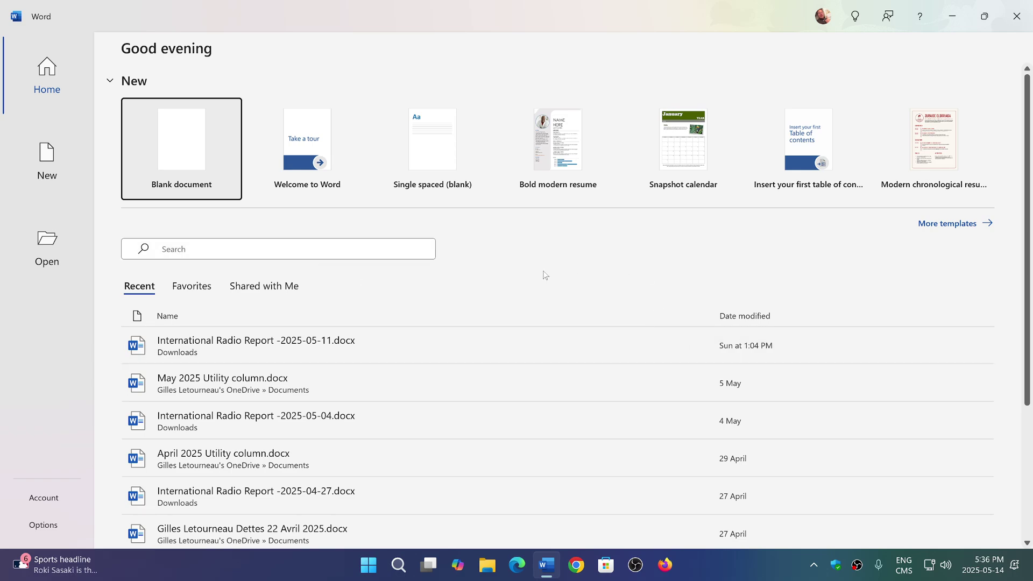
left_click(686, 141)
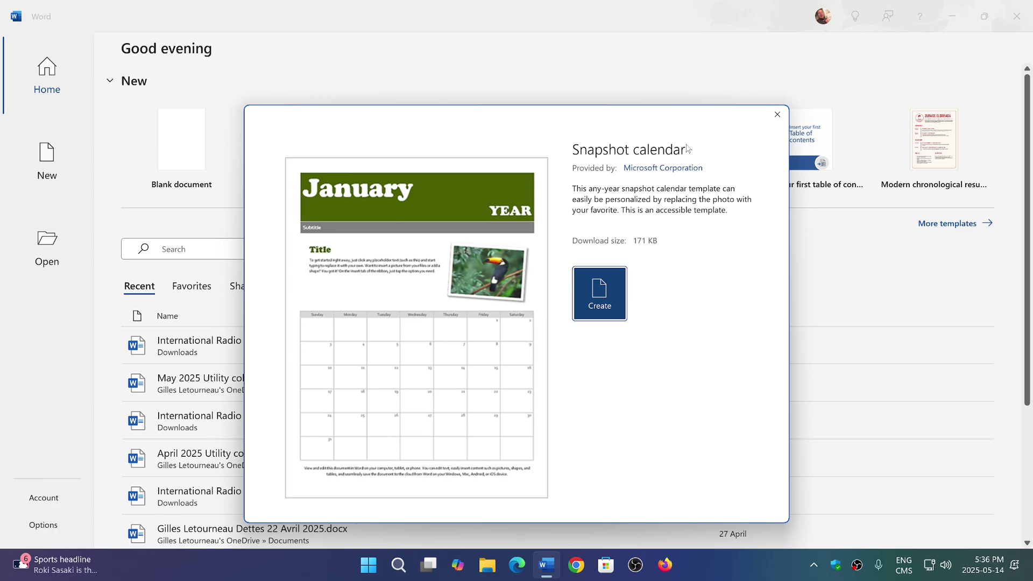
left_click_drag(642, 122, 597, 126)
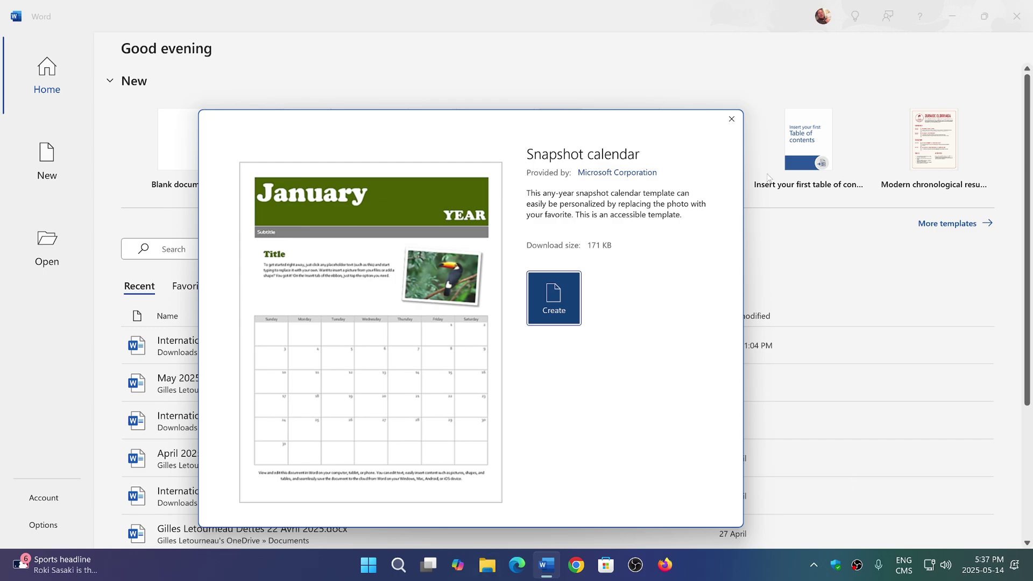
- Dismiss the Snapshot calendar preview and close Word without creating a document
left_click(732, 120)
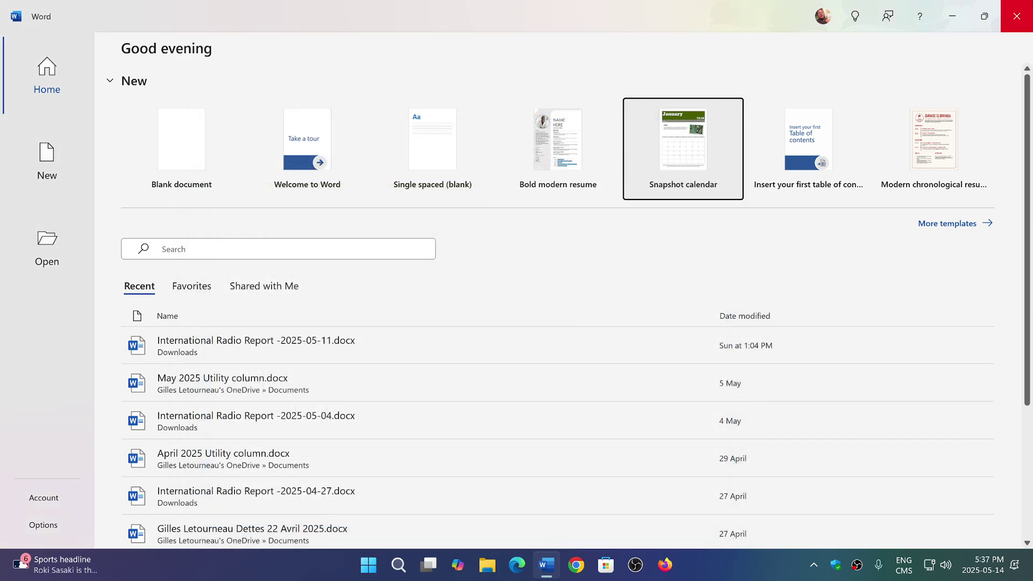
left_click(1028, 12)
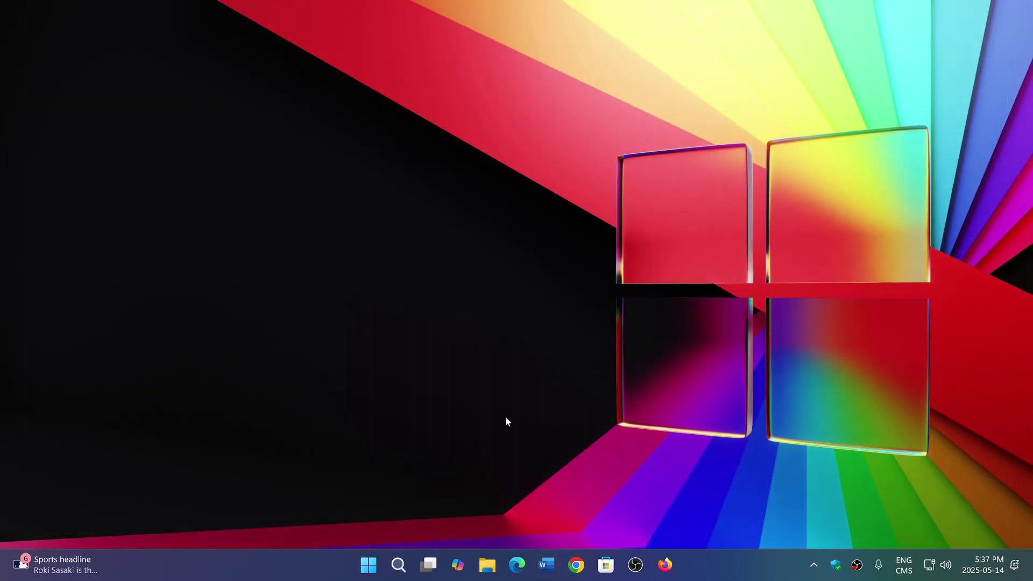